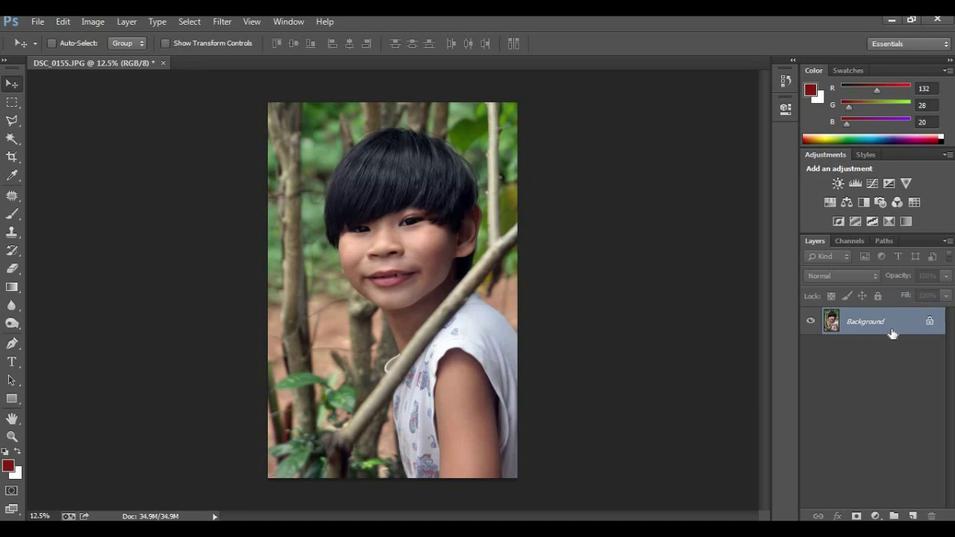
# Duplicate the Background layer and convert the copy to a Smart Object.
pyautogui.hotkey('ctrl', 'j')
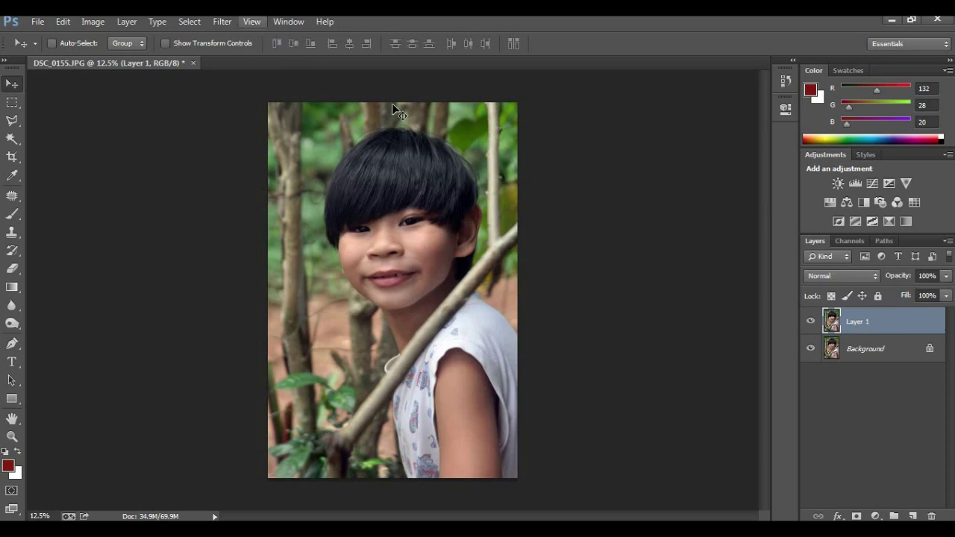
pyautogui.rightClick(860, 319)
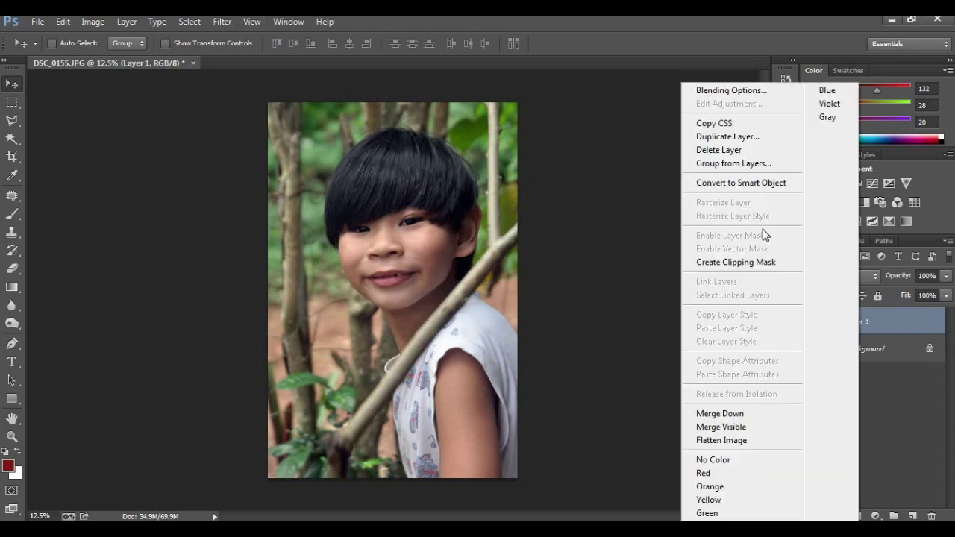
pyautogui.click(750, 184)
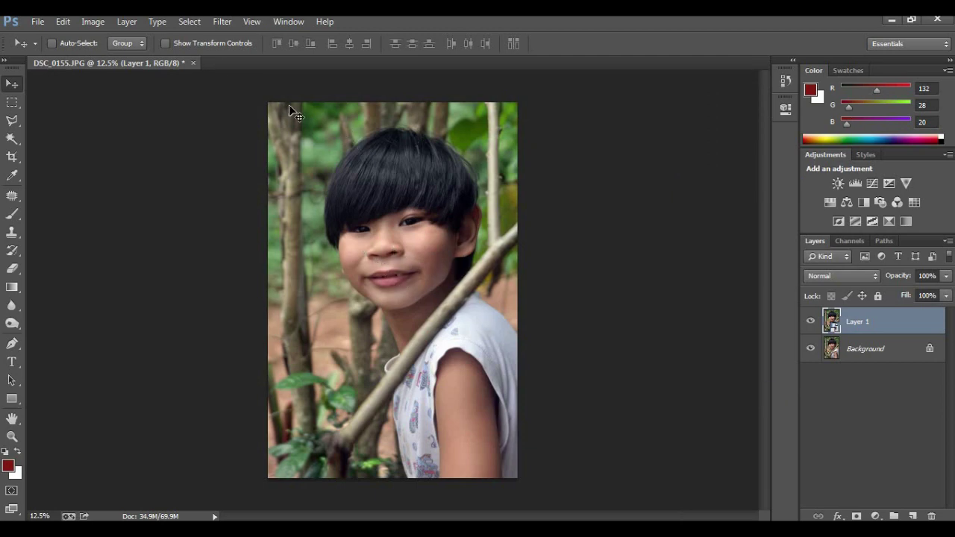
# Start an Iris Blur on Layer 1, centre the pin on the child's nose and shorten the ellipse to a near-circle.
pyautogui.click(224, 23)
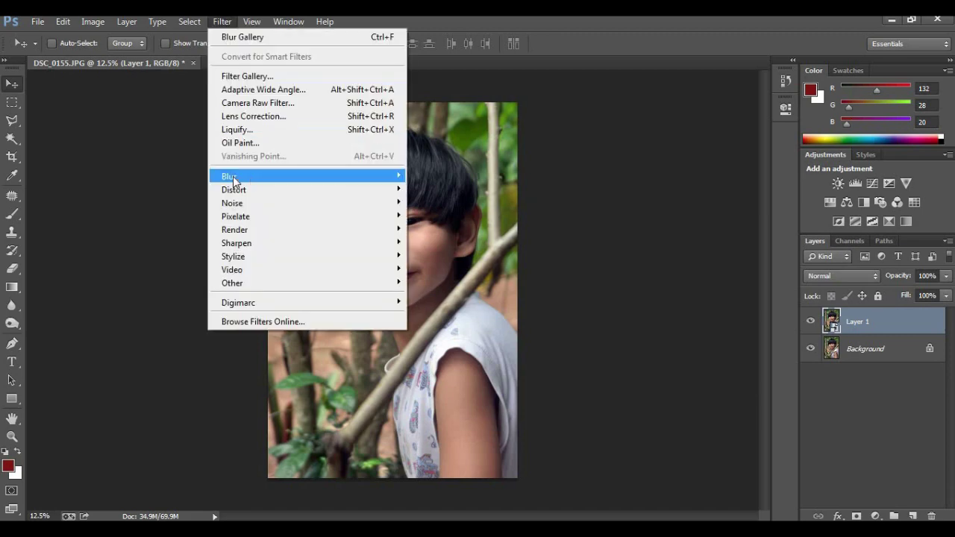
pyautogui.moveTo(399, 176)
pyautogui.click(431, 191)
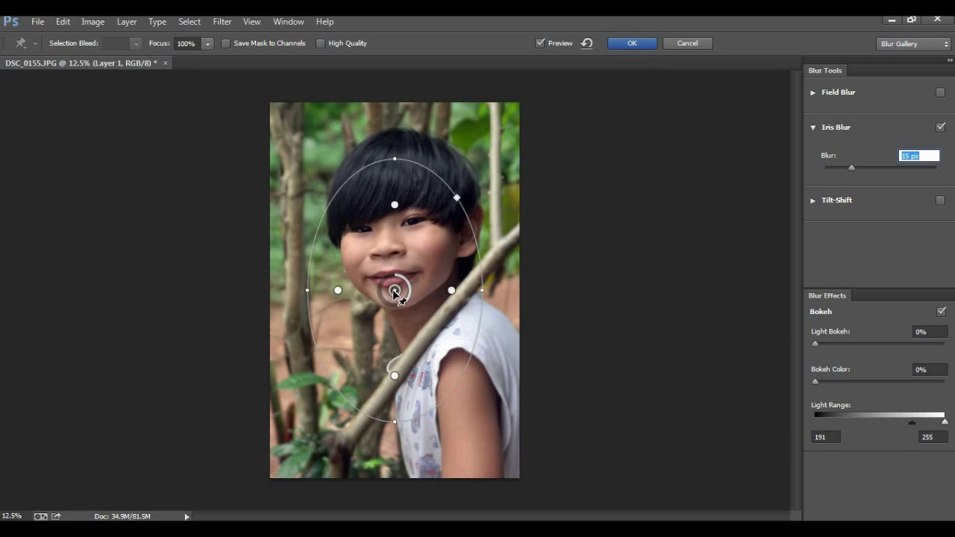
pyautogui.moveTo(394, 291); pyautogui.dragTo(403, 258)
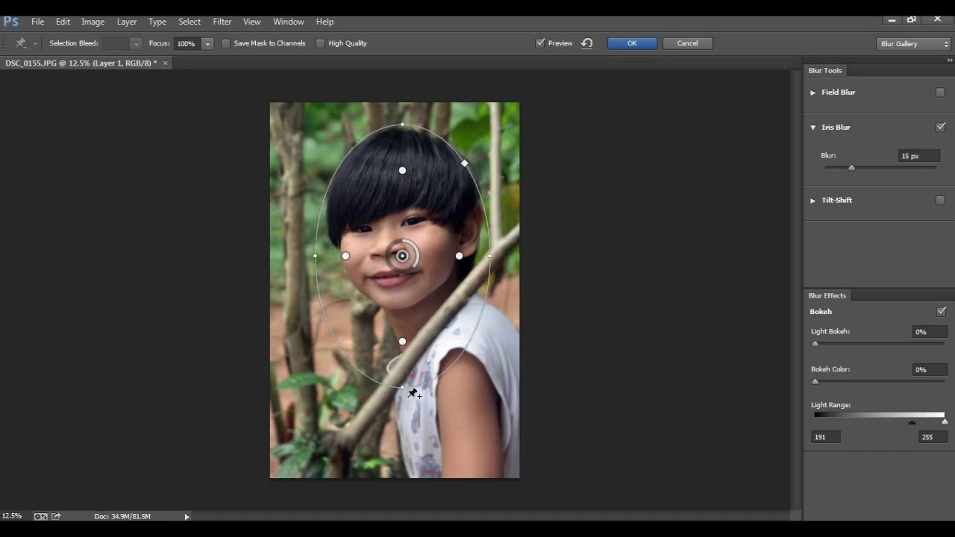
pyautogui.moveTo(402, 385); pyautogui.dragTo(408, 363)
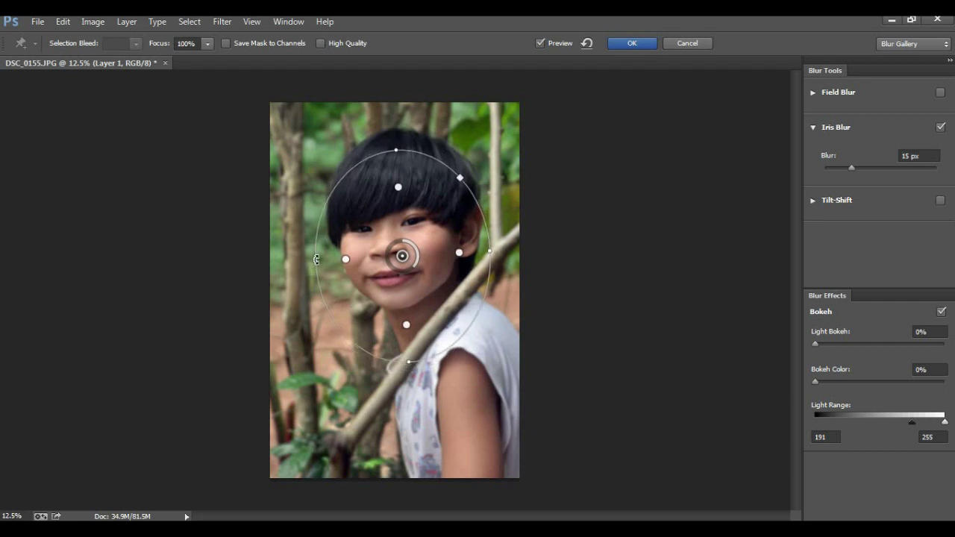
pyautogui.moveTo(316, 261)
pyautogui.mouseDown()
pyautogui.moveTo(299, 260)
pyautogui.moveTo(311, 256)
pyautogui.mouseUp()
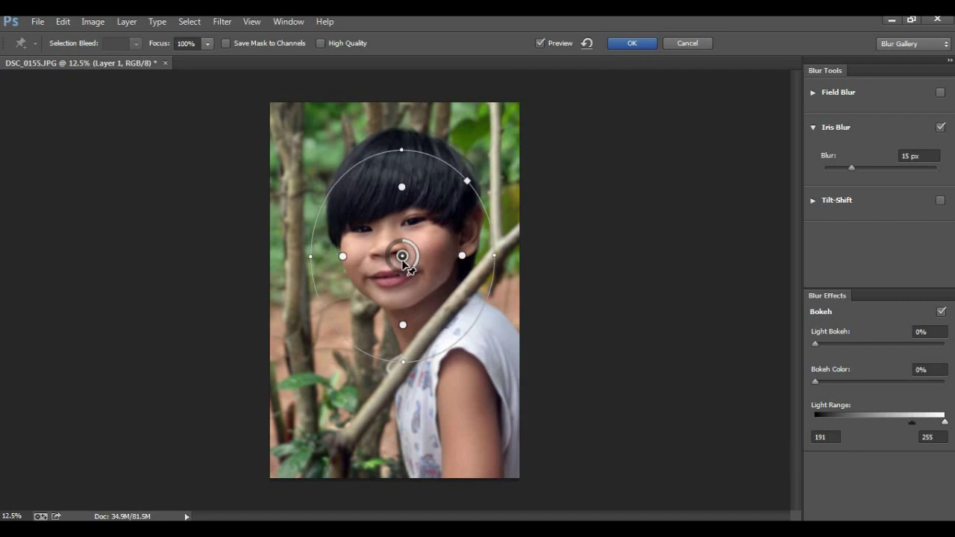
# Move the iris pin up between the eyes, then resize and rotate the ellipse to enclose the whole head.
pyautogui.moveTo(403, 255); pyautogui.dragTo(405, 229)
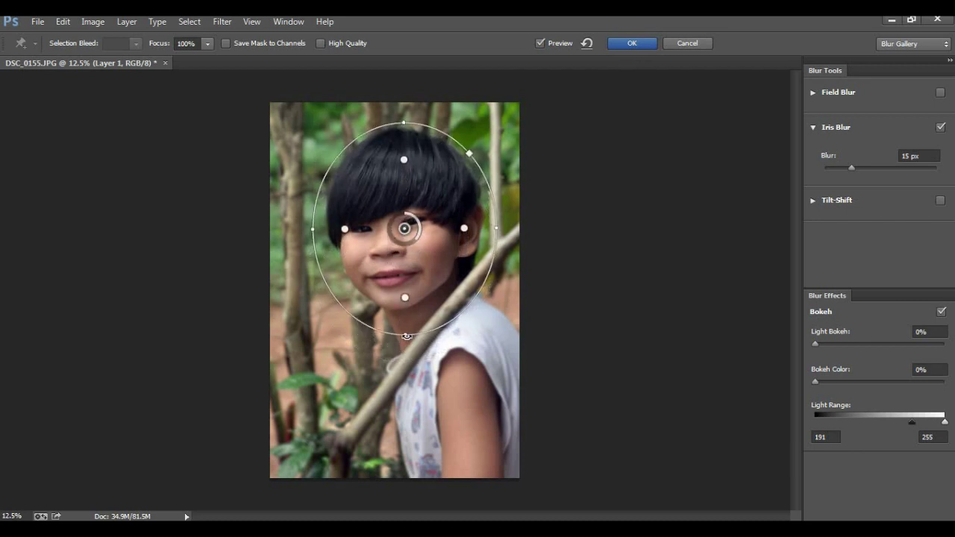
pyautogui.moveTo(405, 335); pyautogui.dragTo(406, 337)
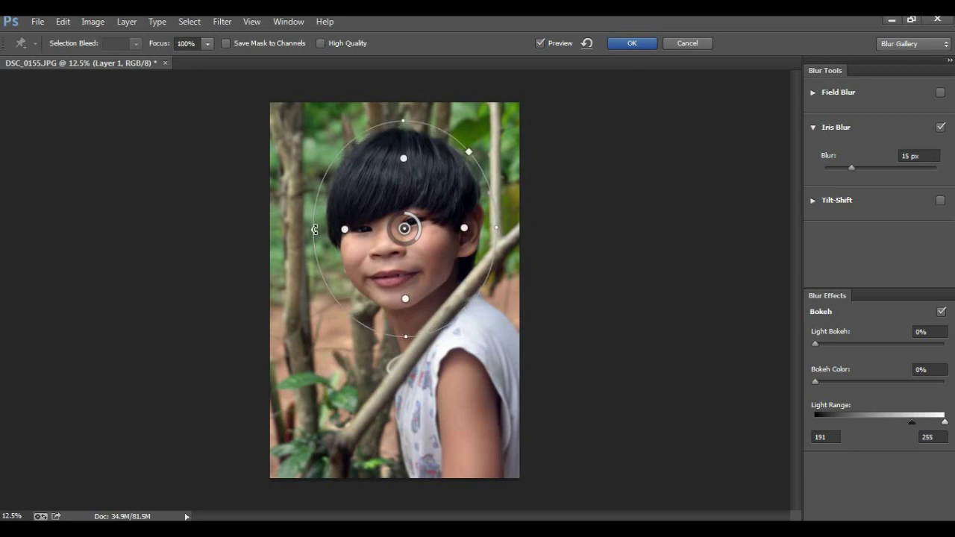
pyautogui.moveTo(314, 229); pyautogui.dragTo(318, 228)
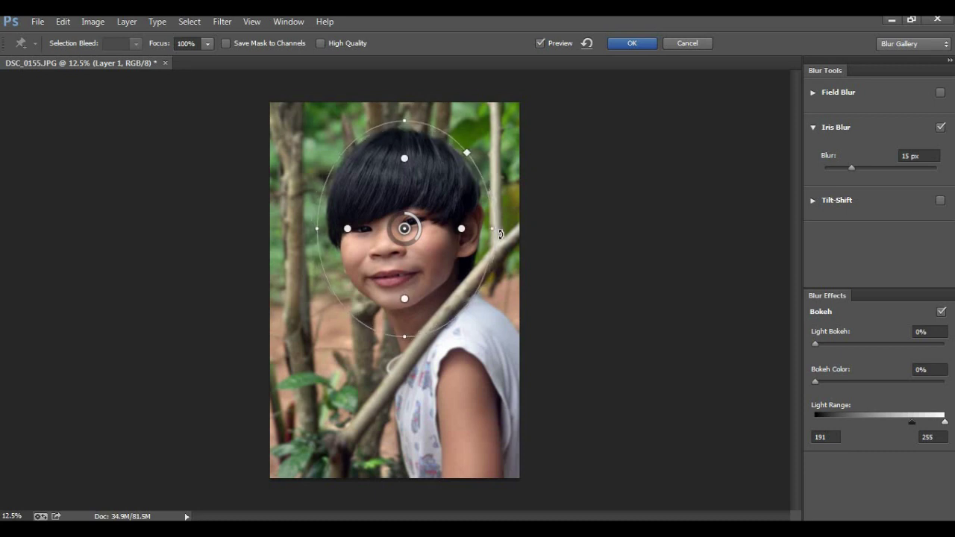
pyautogui.moveTo(502, 226); pyautogui.dragTo(502, 210)
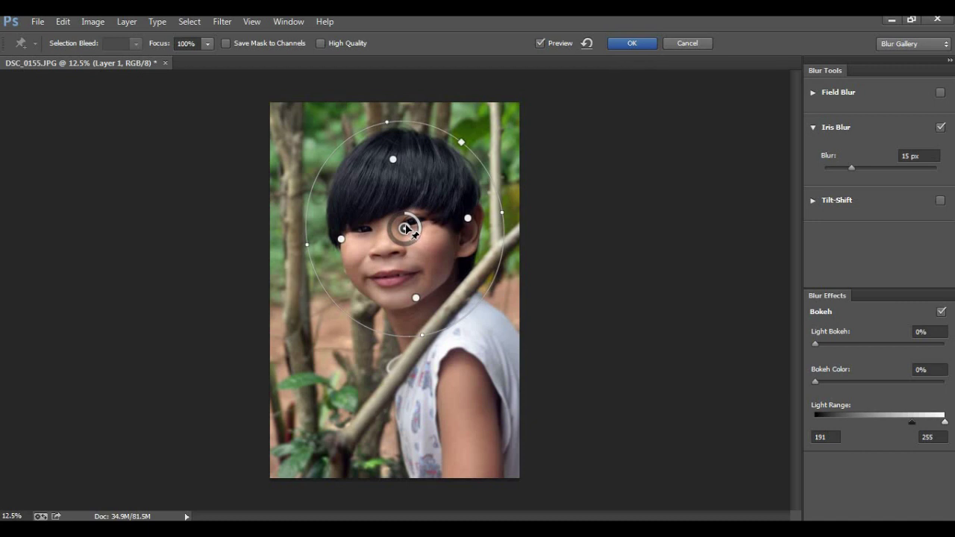
pyautogui.moveTo(409, 229); pyautogui.dragTo(407, 223)
pyautogui.moveTo(306, 240); pyautogui.dragTo(314, 240)
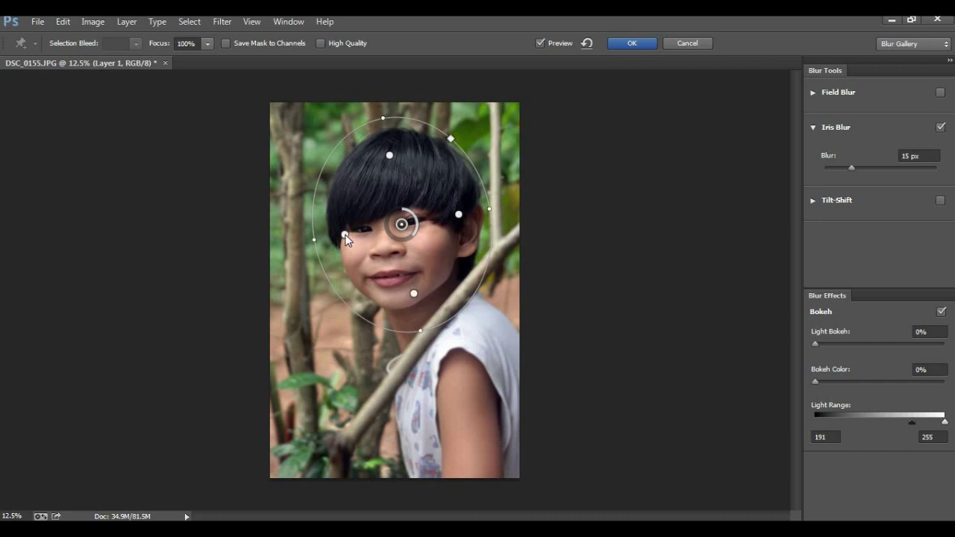
# Stretch the iris ellipse vertically past the hair and chin and widen its fully sharp zone slightly.
pyautogui.moveTo(344, 235); pyautogui.dragTo(335, 236)
pyautogui.moveTo(423, 340); pyautogui.dragTo(424, 351)
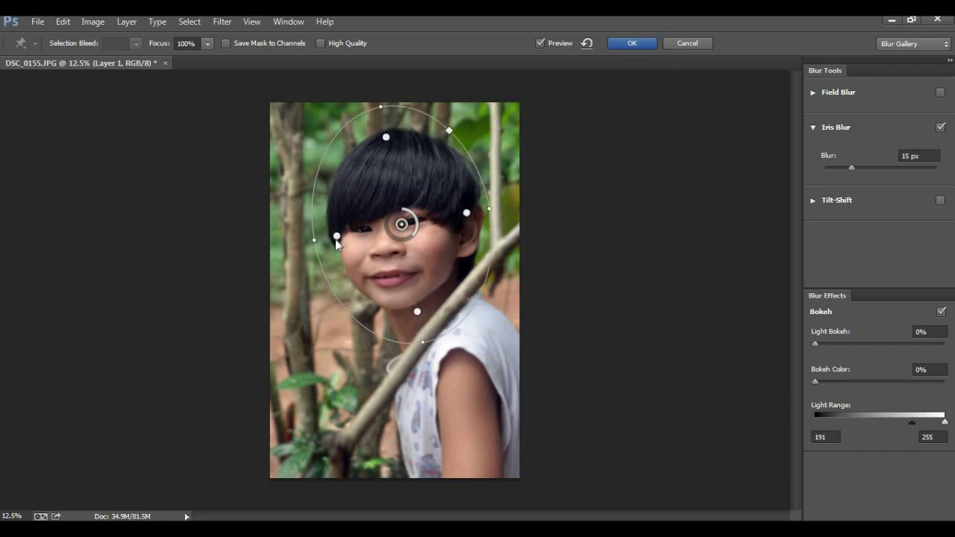
pyautogui.moveTo(342, 237); pyautogui.dragTo(344, 236)
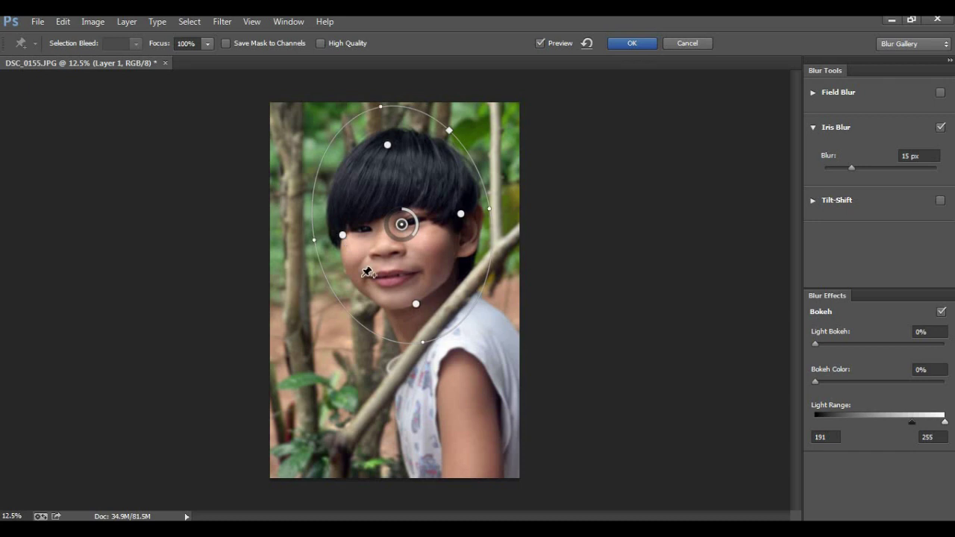
# Set the Iris Blur to 31 px, then shorten, shift and widen the ellipse around the head.
pyautogui.click(853, 170)
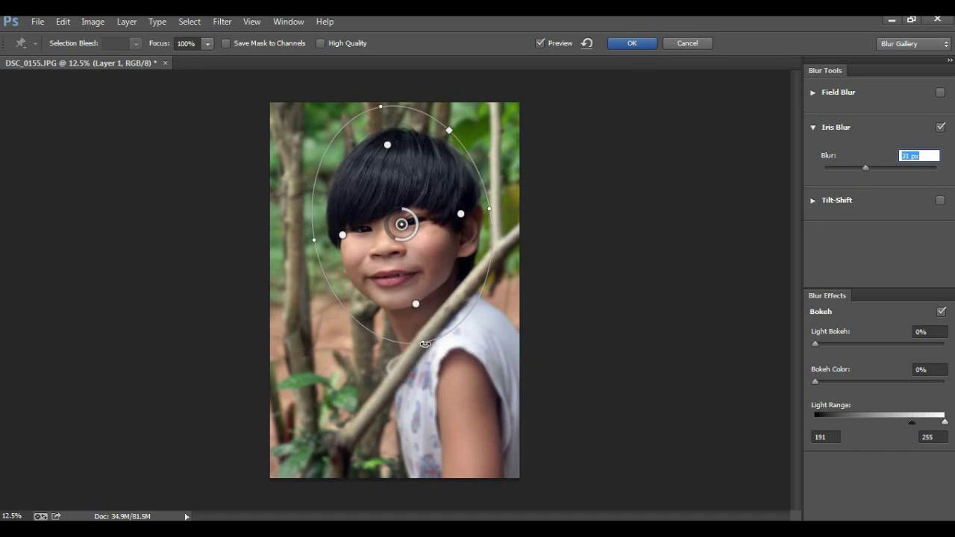
pyautogui.moveTo(424, 343); pyautogui.dragTo(424, 335)
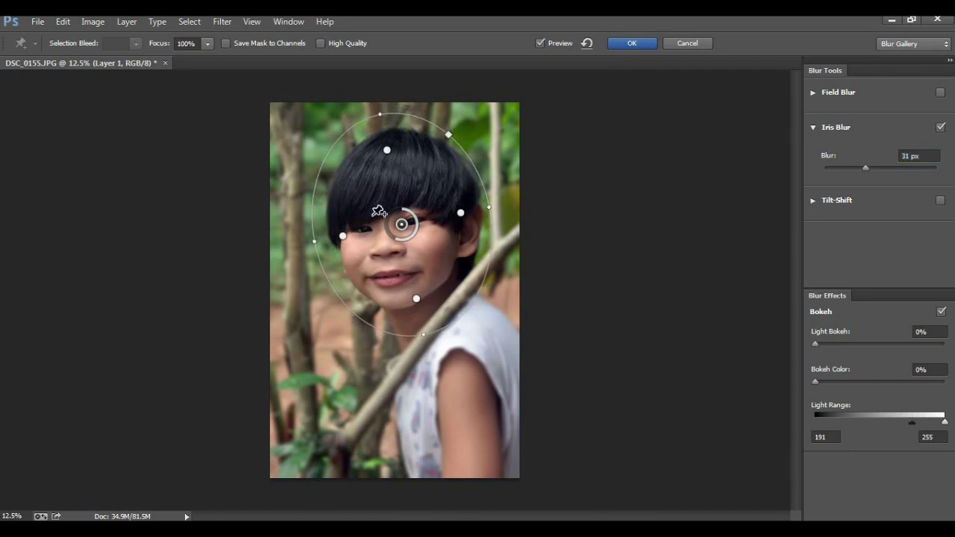
pyautogui.moveTo(348, 235); pyautogui.dragTo(335, 232)
pyautogui.moveTo(396, 224); pyautogui.dragTo(390, 225)
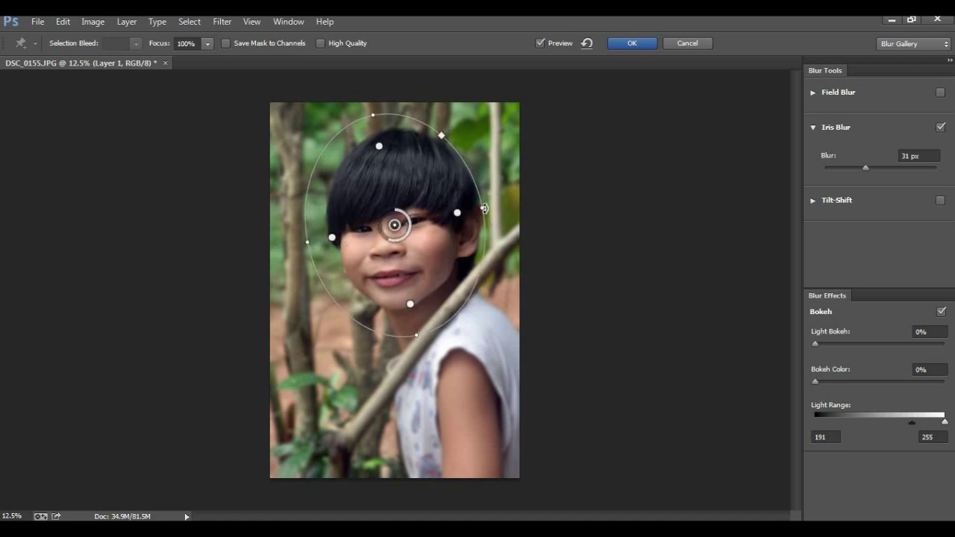
pyautogui.moveTo(483, 209); pyautogui.dragTo(494, 208)
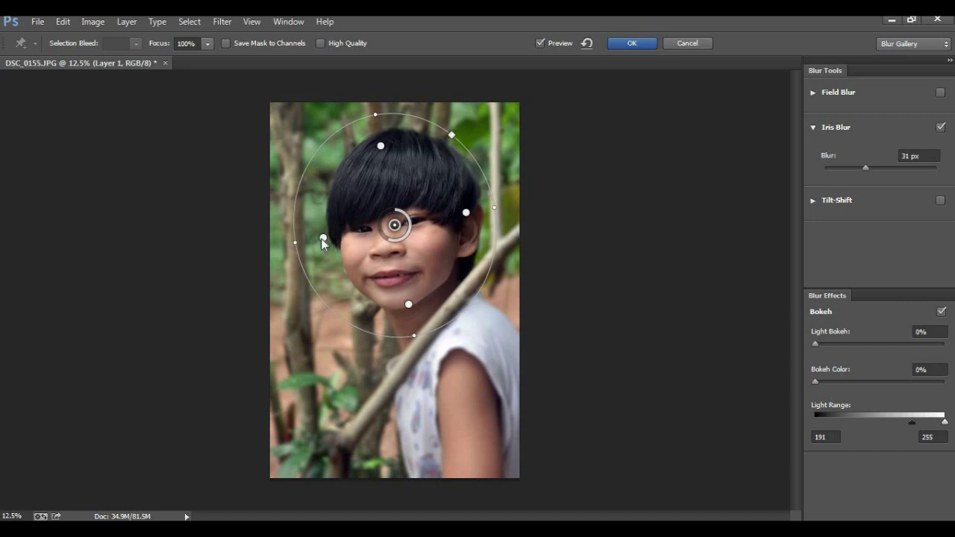
# Fit the four sharp-zone handles individually to the head's outline and set the Iris Blur to 24 px.
pyautogui.moveTo(326, 240); pyautogui.dragTo(338, 238)
pyautogui.moveTo(381, 144); pyautogui.dragTo(379, 136)
pyautogui.moveTo(481, 211); pyautogui.dragTo(481, 209)
pyautogui.moveTo(410, 308); pyautogui.dragTo(409, 312)
pyautogui.moveTo(867, 169)
pyautogui.mouseDown()
pyautogui.moveTo(876, 165)
pyautogui.moveTo(868, 165)
pyautogui.mouseUp()
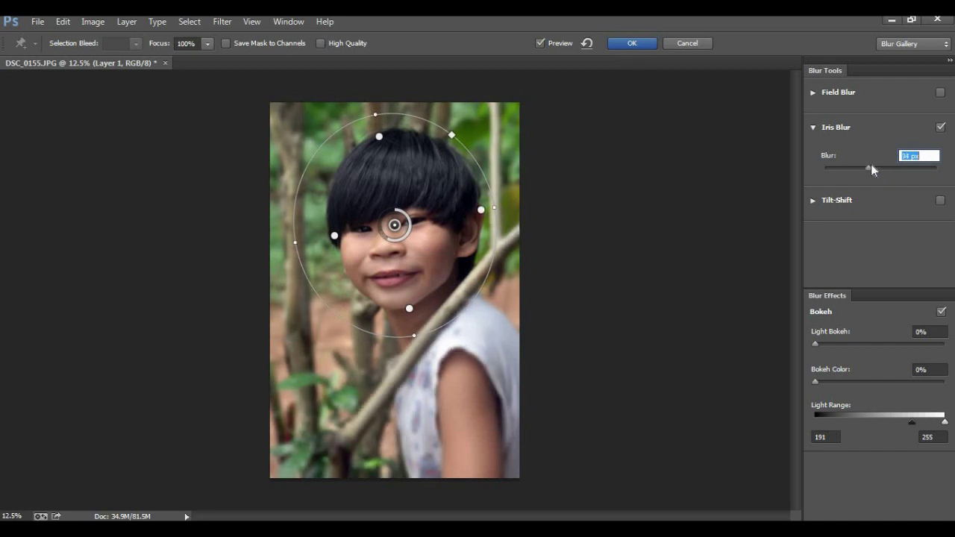
pyautogui.moveTo(865, 166); pyautogui.dragTo(909, 166)
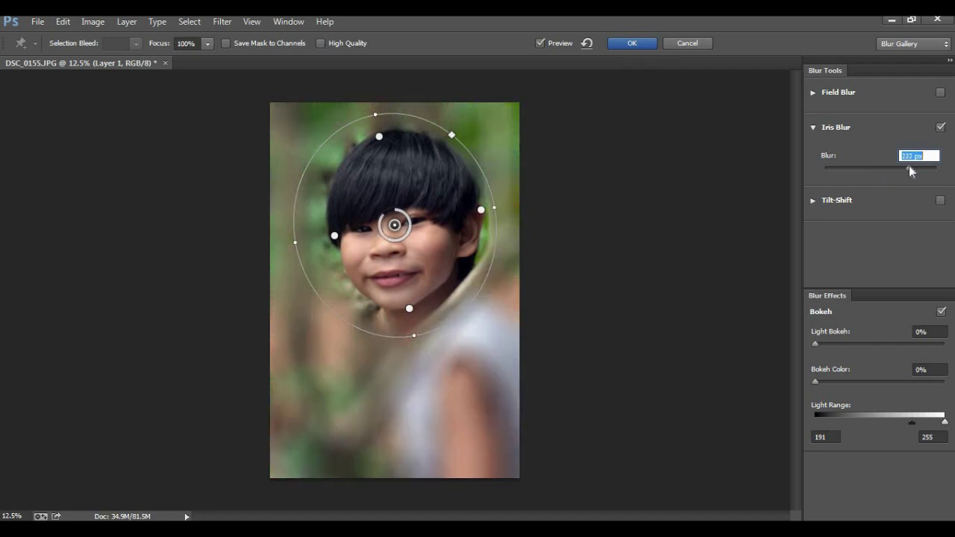
pyautogui.moveTo(884, 168); pyautogui.dragTo(861, 171)
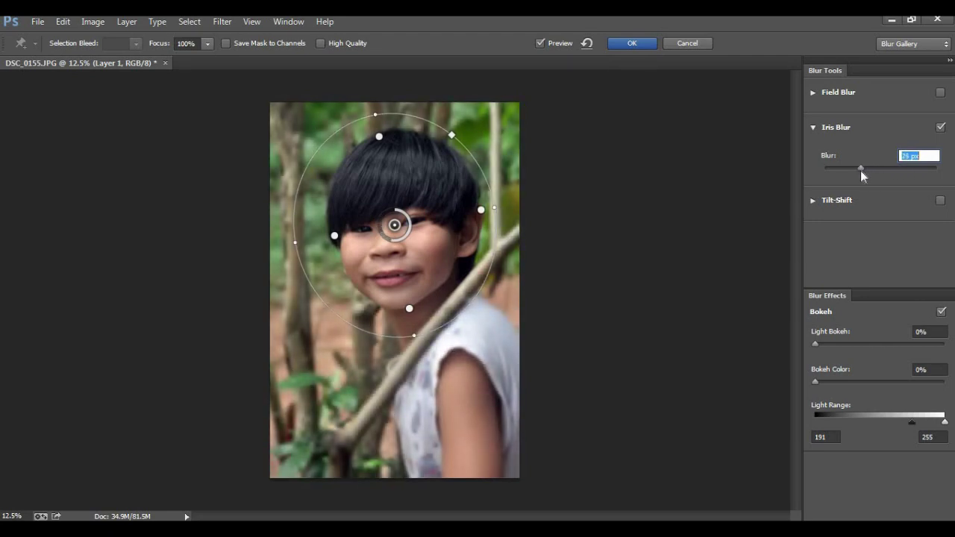
pyautogui.moveTo(858, 173); pyautogui.dragTo(860, 171)
# Add a second iris pin on the upper arm, shape its ellipse into a tall oval around the arm, and apply the blur.
pyautogui.click(474, 417)
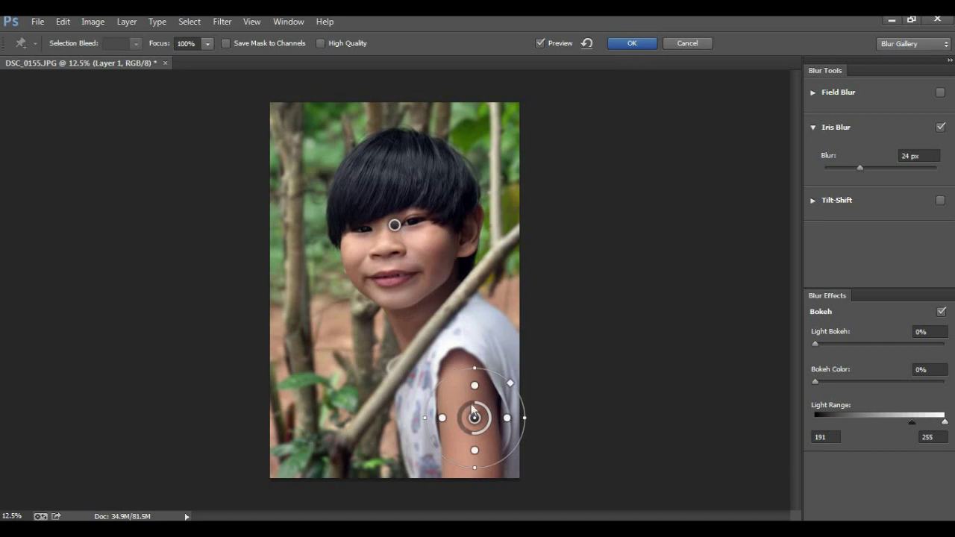
pyautogui.moveTo(474, 370); pyautogui.dragTo(470, 344)
pyautogui.moveTo(479, 492); pyautogui.dragTo(482, 506)
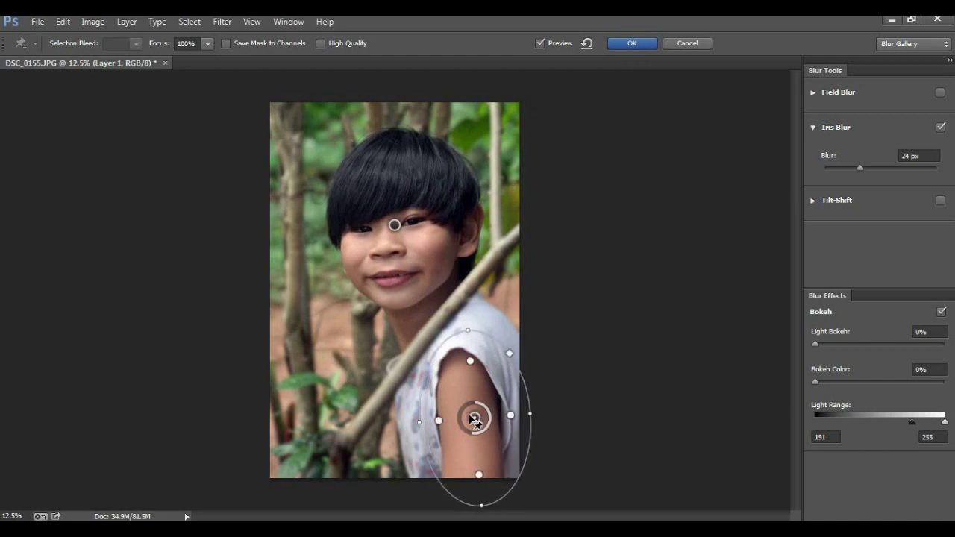
pyautogui.moveTo(476, 417); pyautogui.dragTo(470, 418)
pyautogui.moveTo(527, 415); pyautogui.dragTo(534, 409)
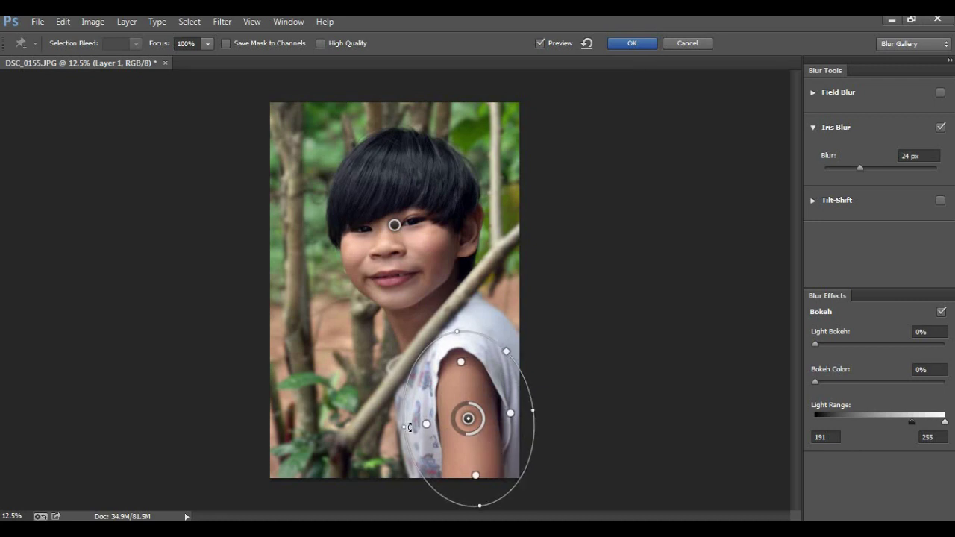
pyautogui.moveTo(409, 426); pyautogui.dragTo(416, 427)
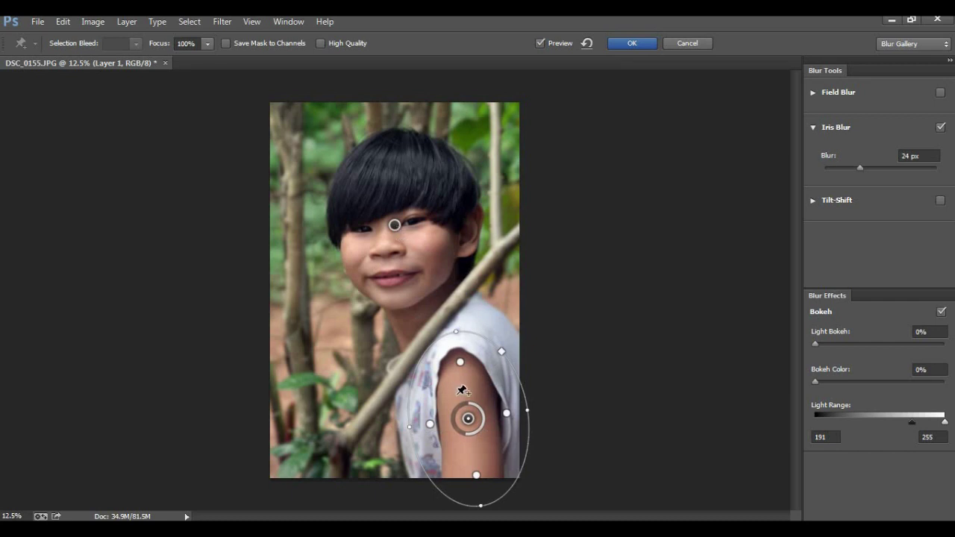
pyautogui.click(642, 44)
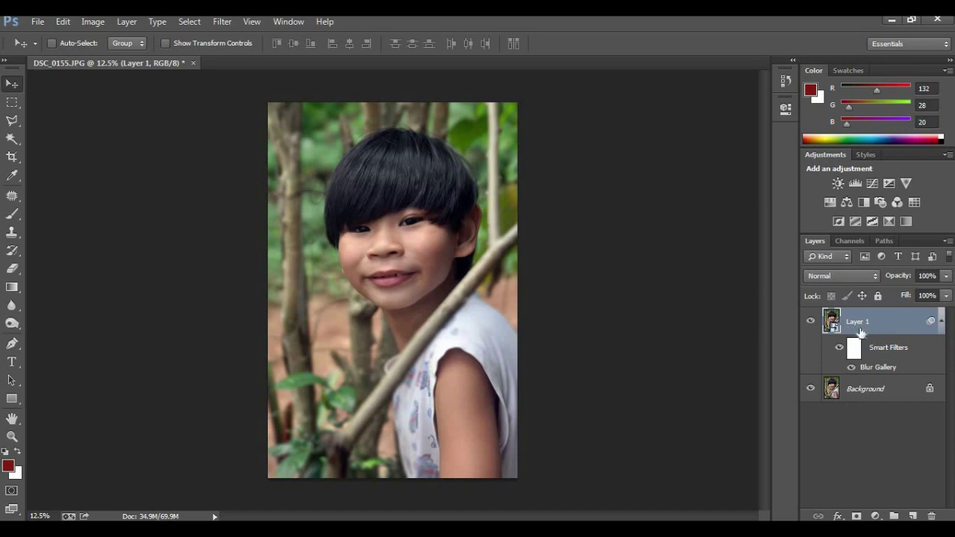
# Toggle Layer 1's visibility to compare the blurred photo with the original, leaving the layer visible.
pyautogui.click(810, 322)
pyautogui.click(810, 322)
pyautogui.click(809, 323)
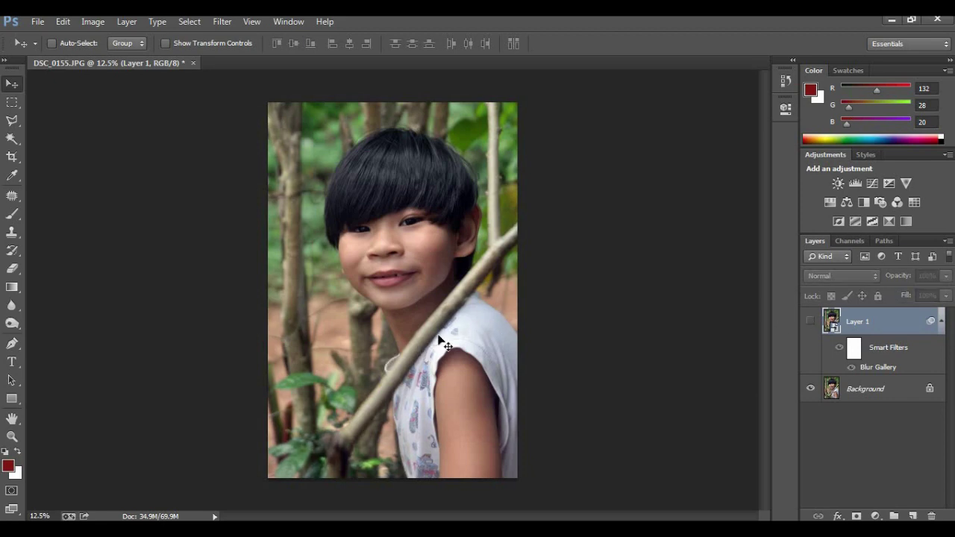
pyautogui.click(812, 323)
pyautogui.click(811, 323)
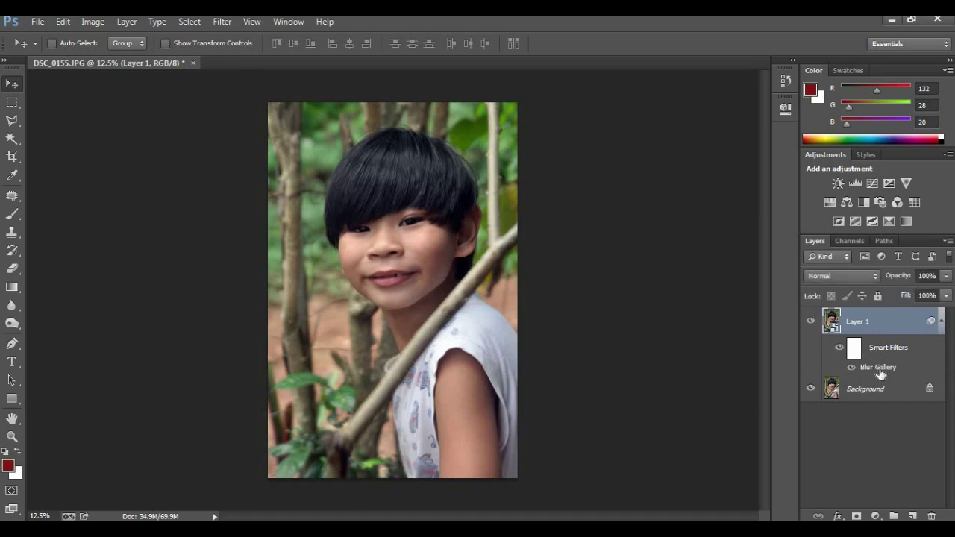
# Reopen Layer 1's Blur Gallery smart filter, set the Iris Blur to 31 px and apply it.
pyautogui.doubleClick(879, 367)
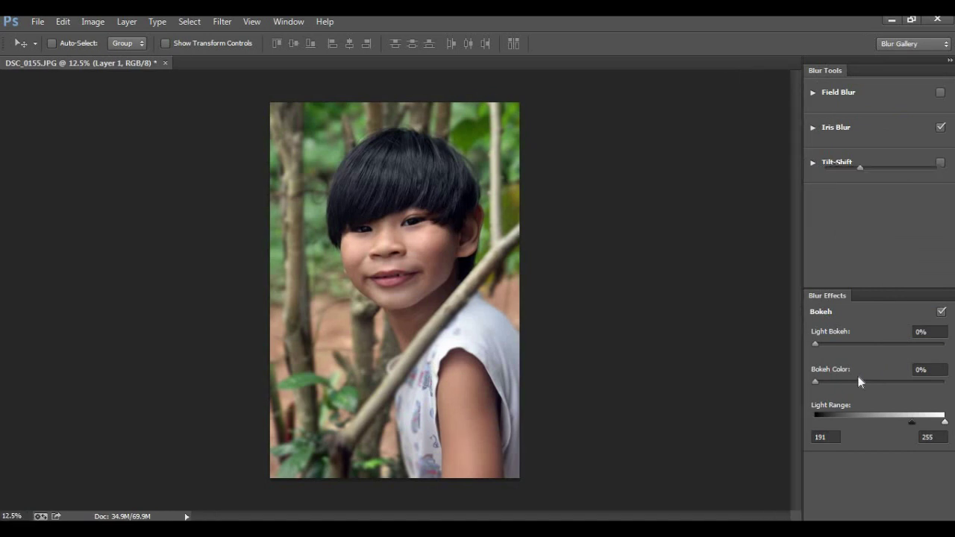
pyautogui.click(394, 225)
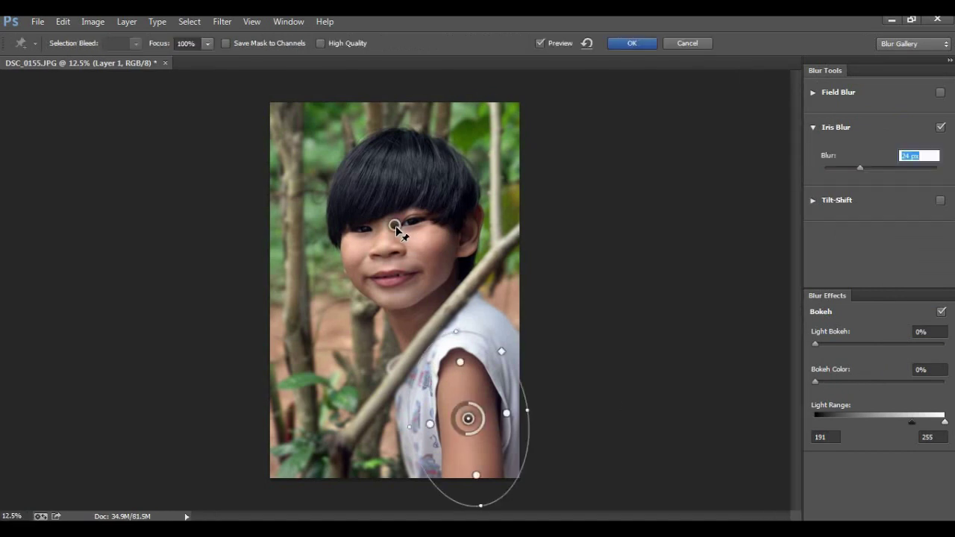
pyautogui.moveTo(862, 169); pyautogui.dragTo(873, 168)
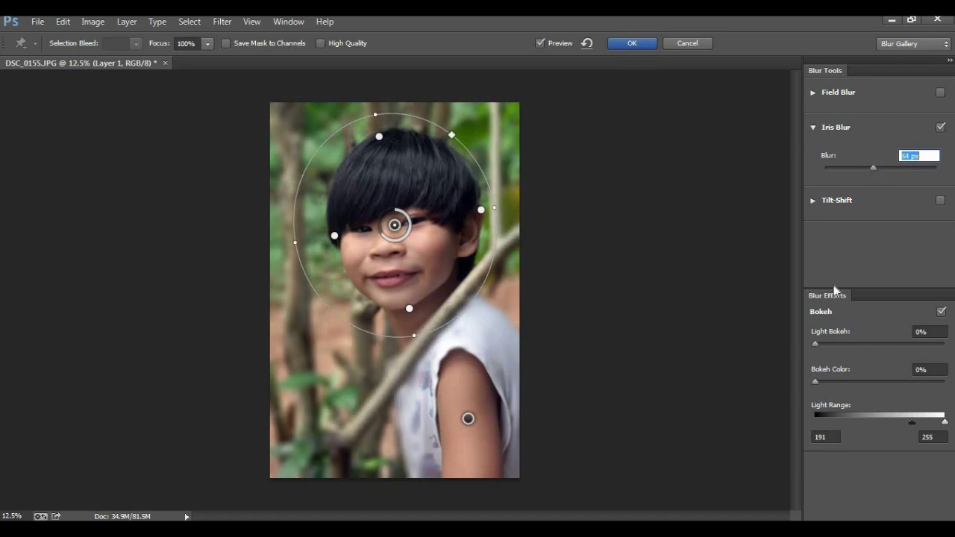
pyautogui.click(468, 418)
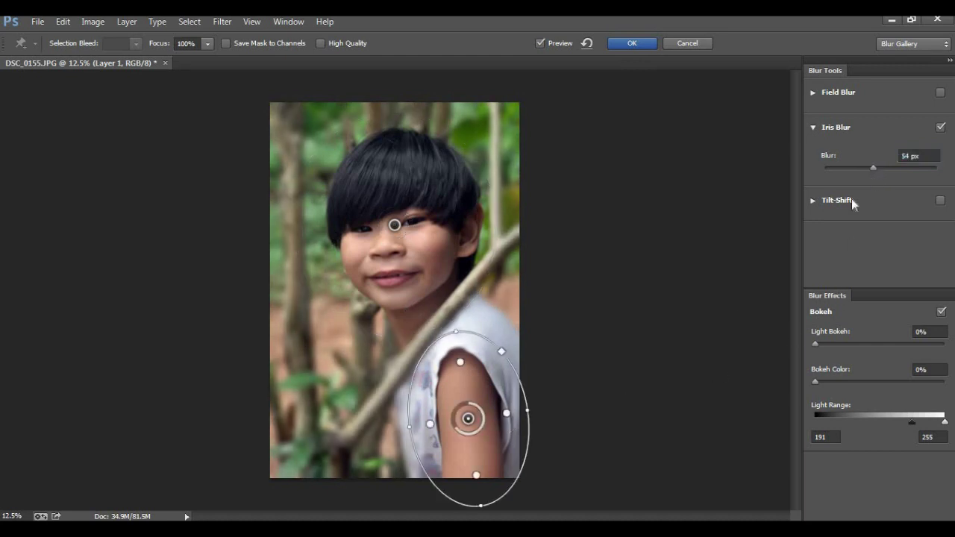
pyautogui.moveTo(871, 167); pyautogui.dragTo(866, 171)
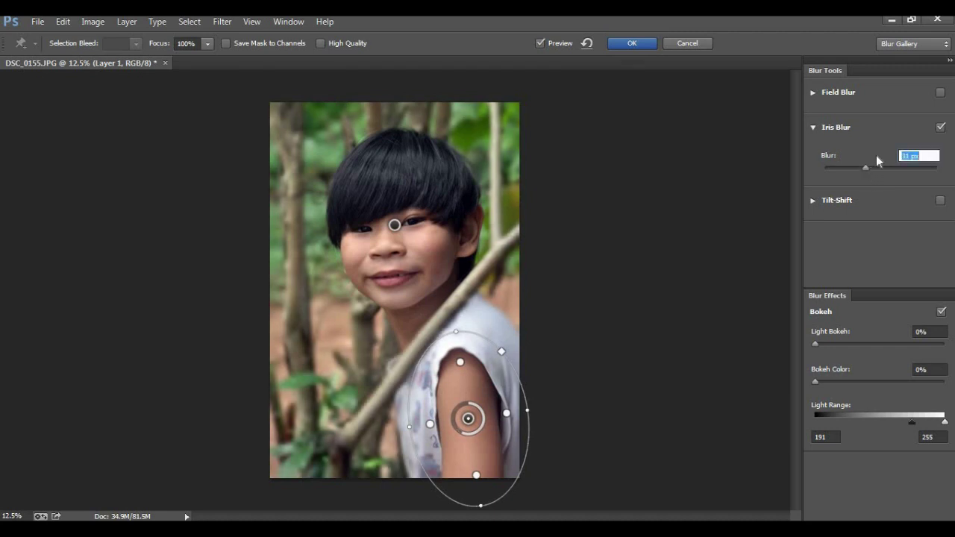
pyautogui.click(635, 46)
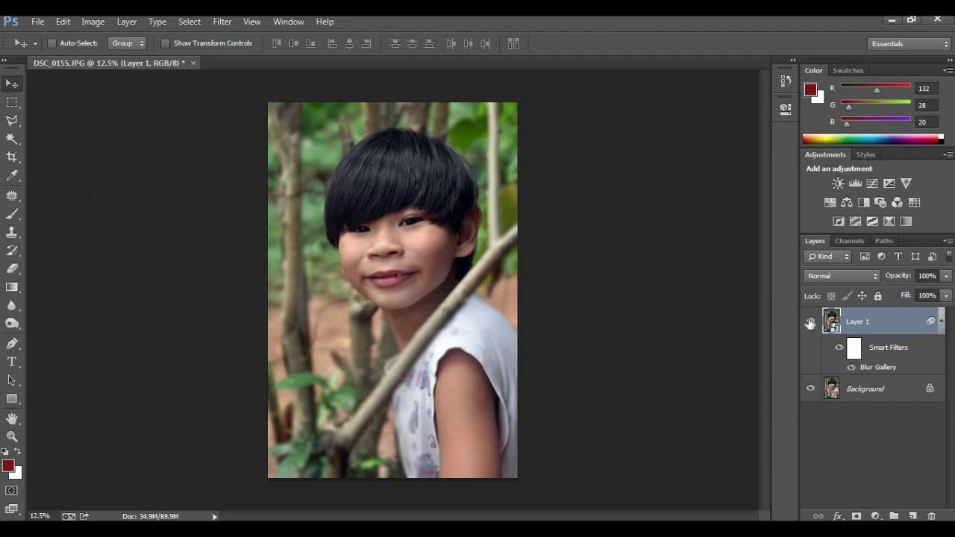
# Compare the photo with and without Layer 1's blur, both as a whole and in close-up on the face.
pyautogui.click(810, 321)
pyautogui.click(810, 322)
pyautogui.hotkey('ctrl', '+')
pyautogui.hotkey('ctrl', '+')
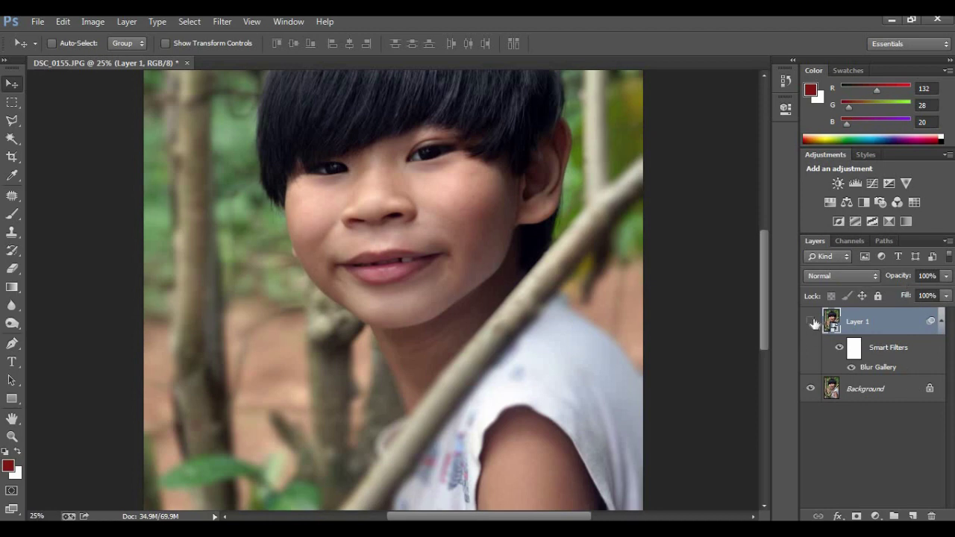
pyautogui.click(811, 322)
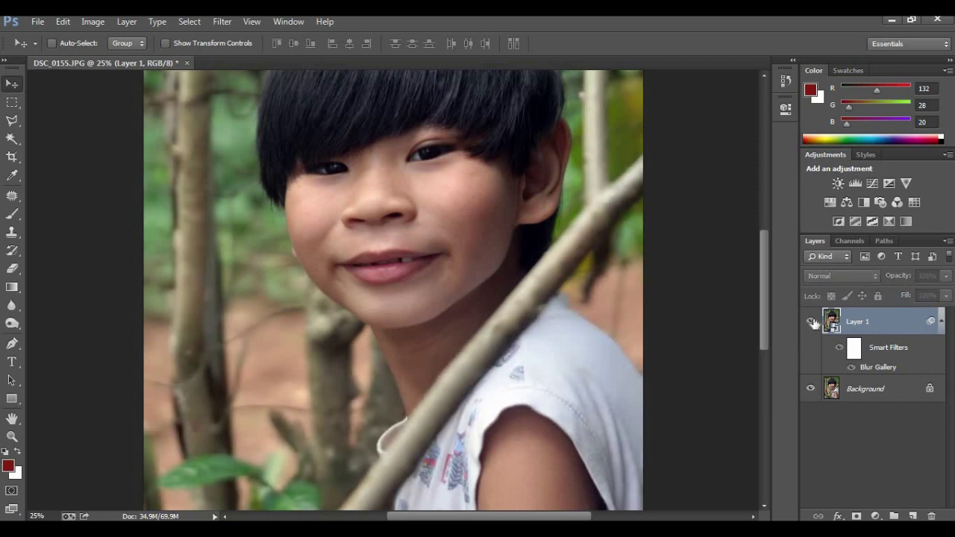
pyautogui.click(811, 322)
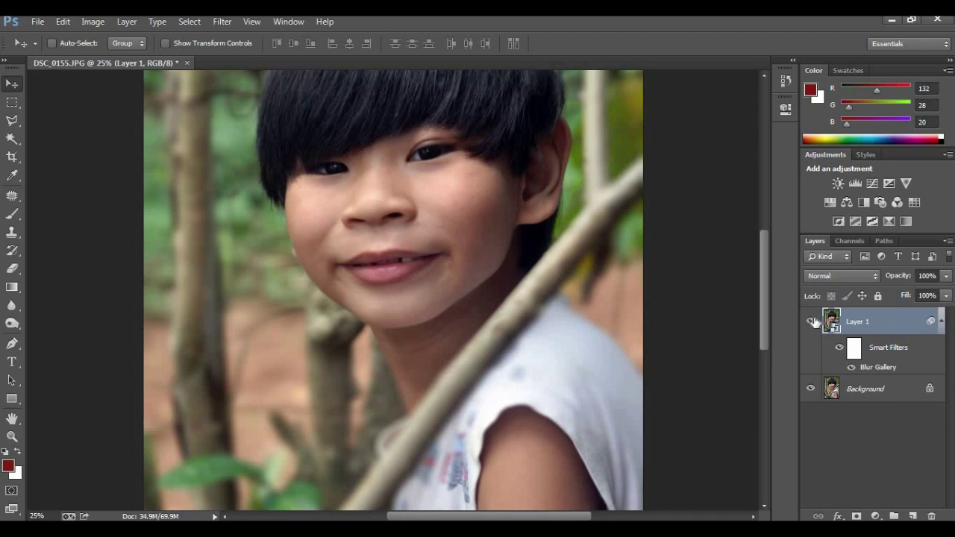
pyautogui.hotkey('ctrl', '-')
pyautogui.hotkey('ctrl', '-')
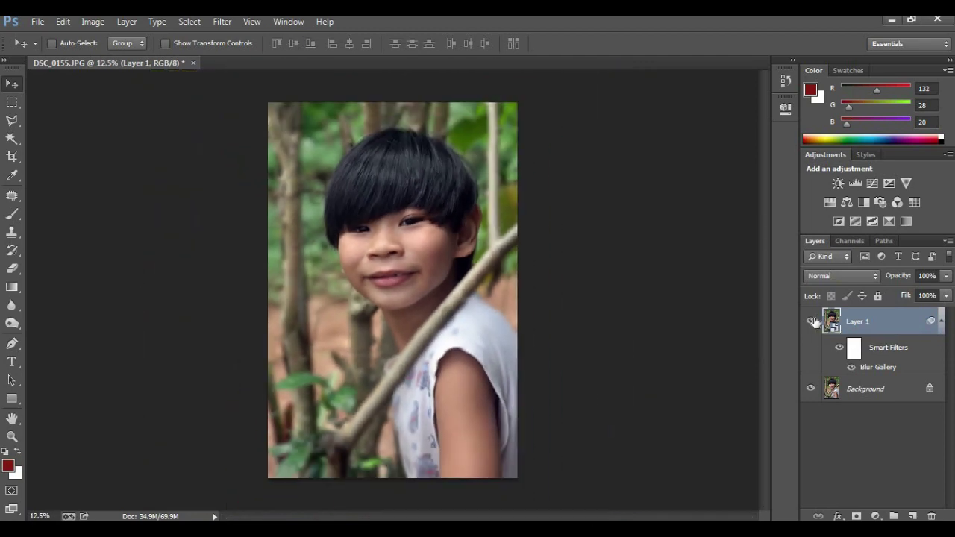